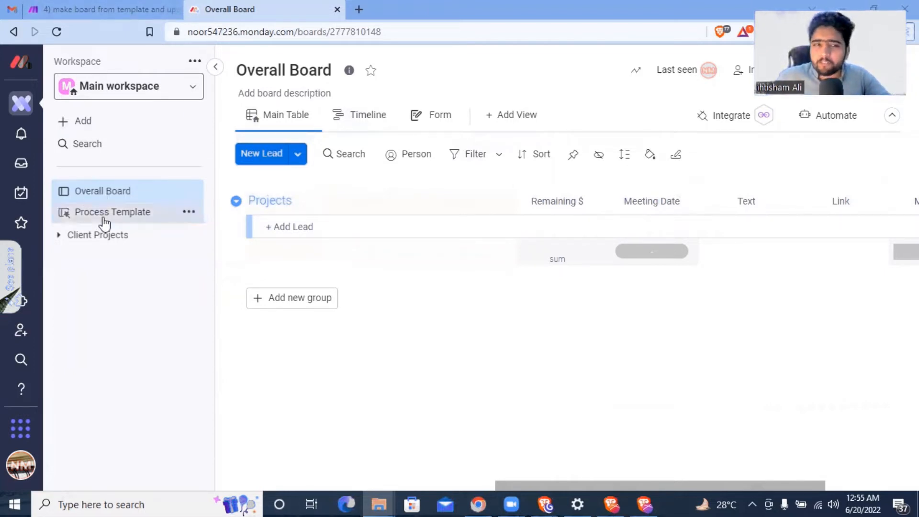
Step: Bring up the Make scenario '4) make board from template…', which watches the lead board
left_click(105, 11)
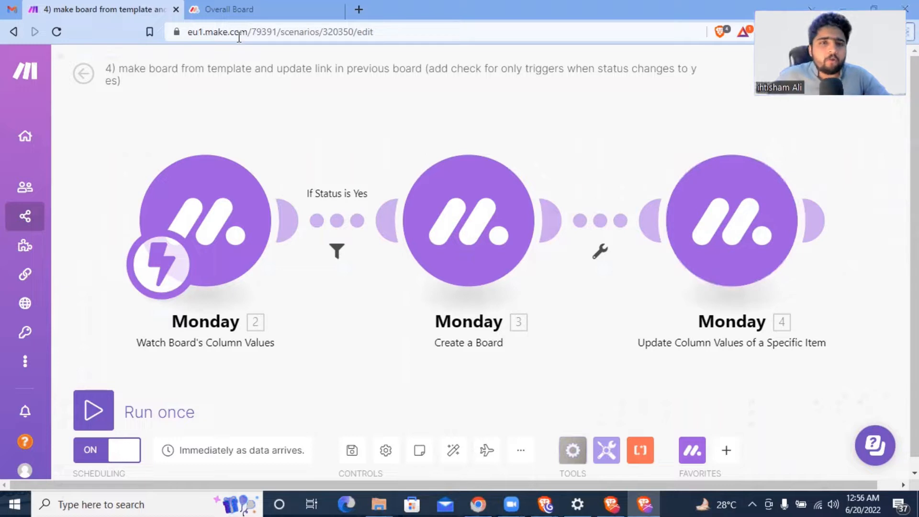
Step: Return to monday.com's Overall Board, whose Projects group holds no leads yet
left_click(229, 10)
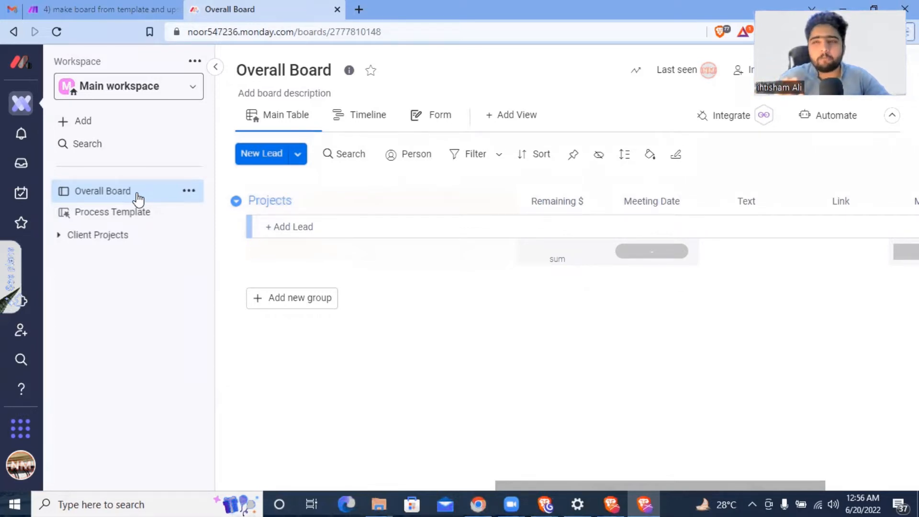
Step: Check the Overall Board's Start Project column summary, then return to the three-module Make scenario
left_click(119, 9)
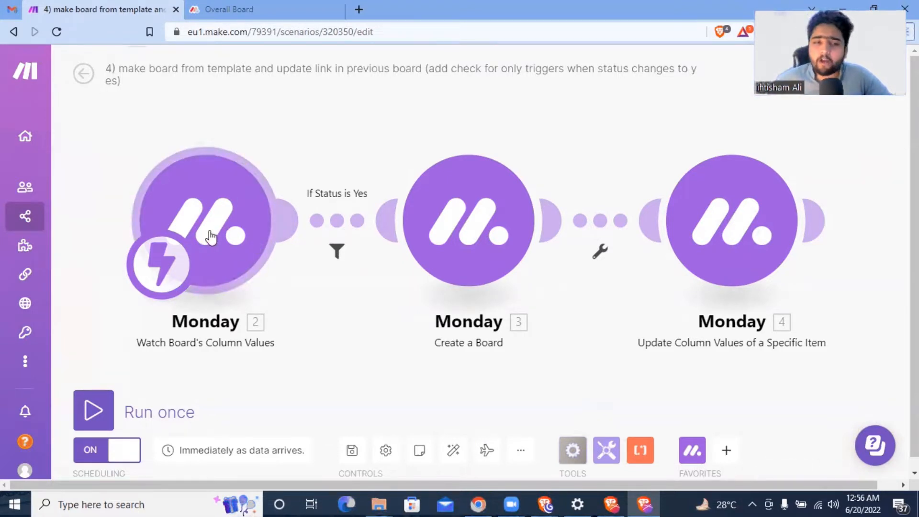
left_click(268, 12)
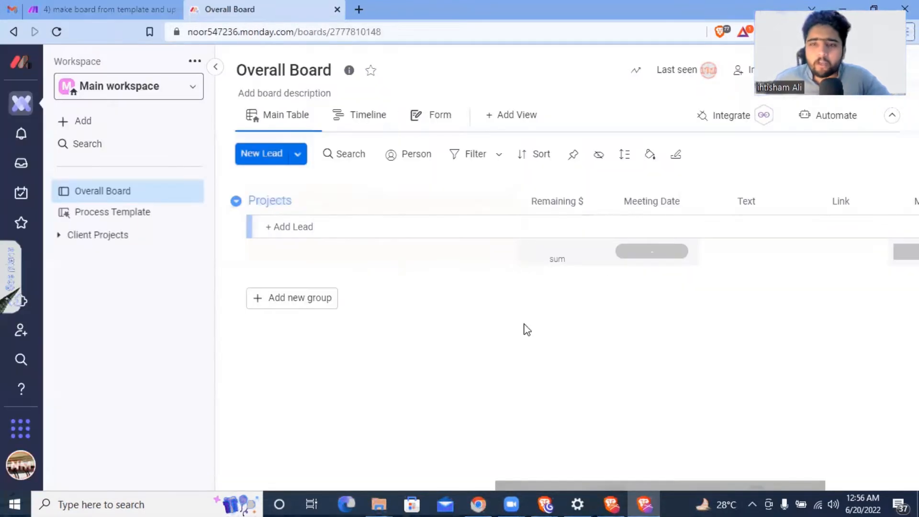
left_click(361, 226)
left_click_drag(552, 484, 164, 478)
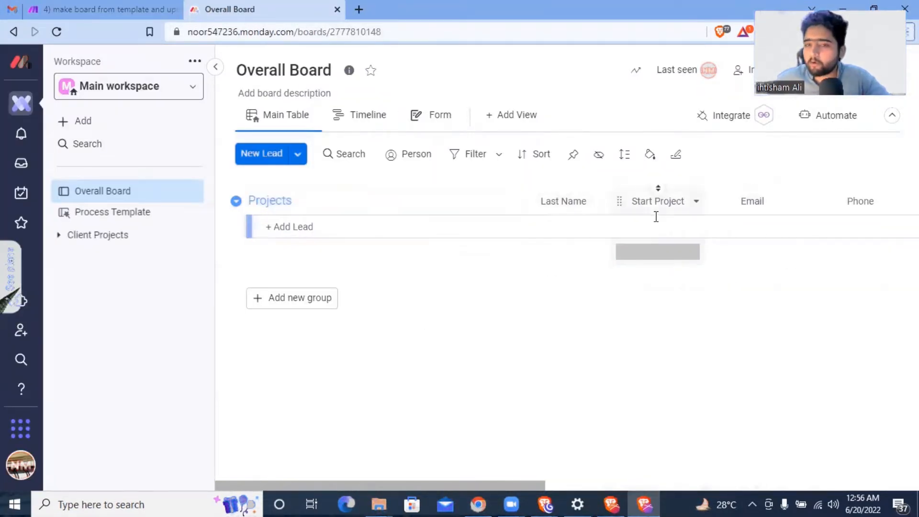
left_click(648, 256)
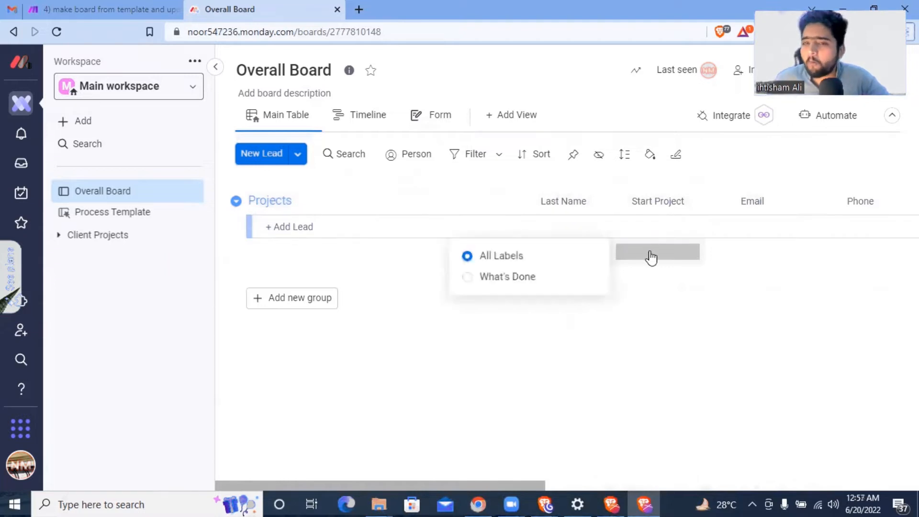
left_click(709, 307)
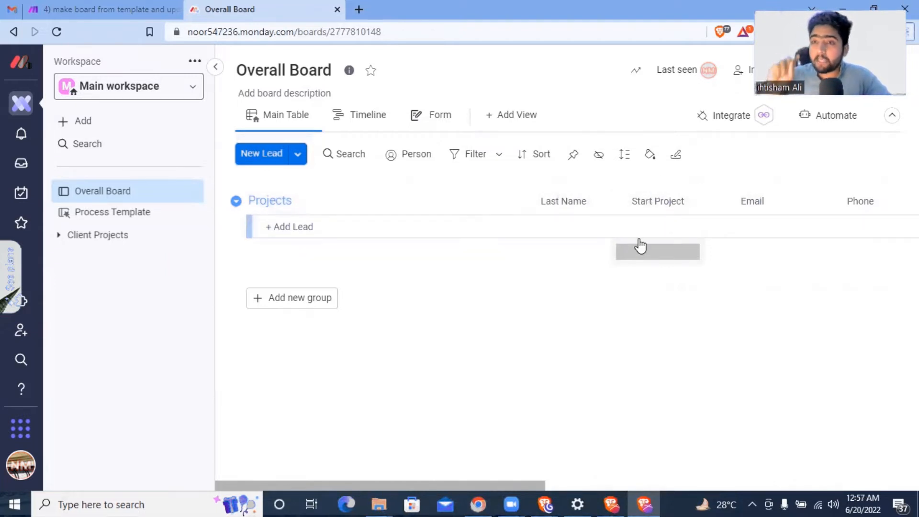
left_click(153, 9)
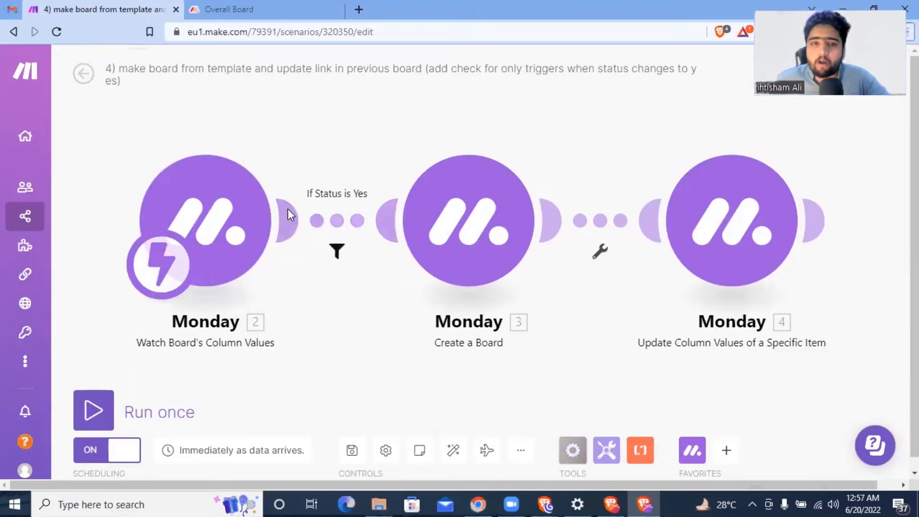
left_click(337, 252)
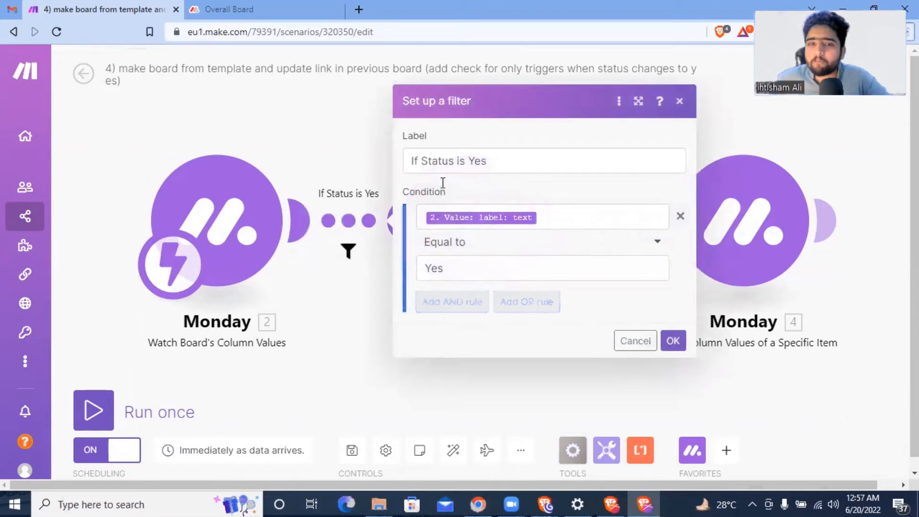
left_click(259, 144)
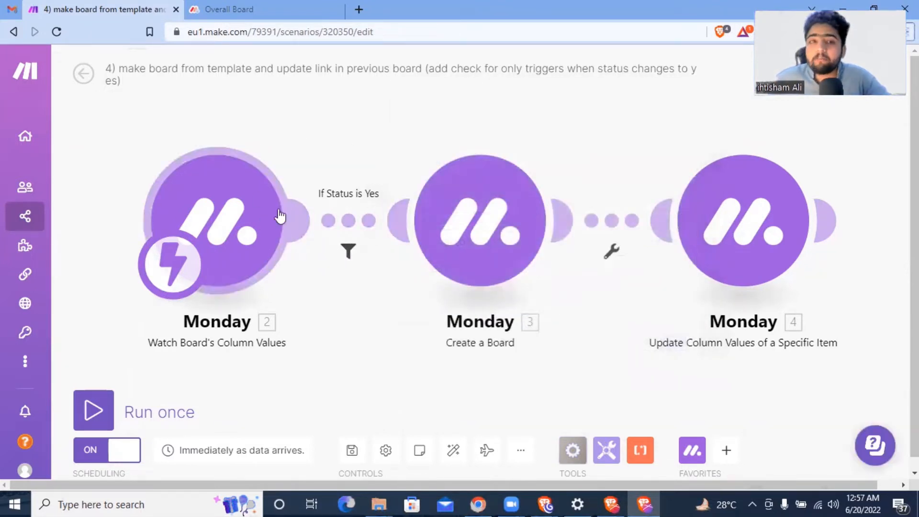
right_click(481, 216)
left_click(509, 220)
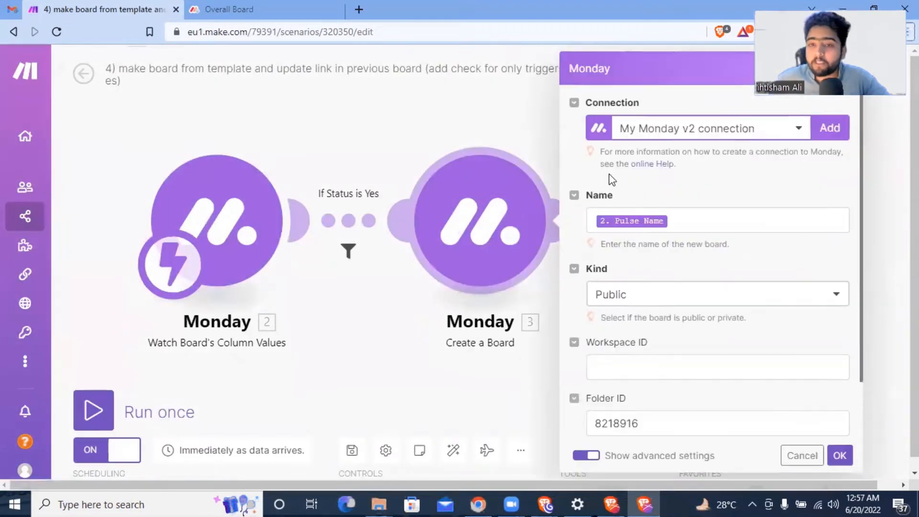
mouse_move(635, 222)
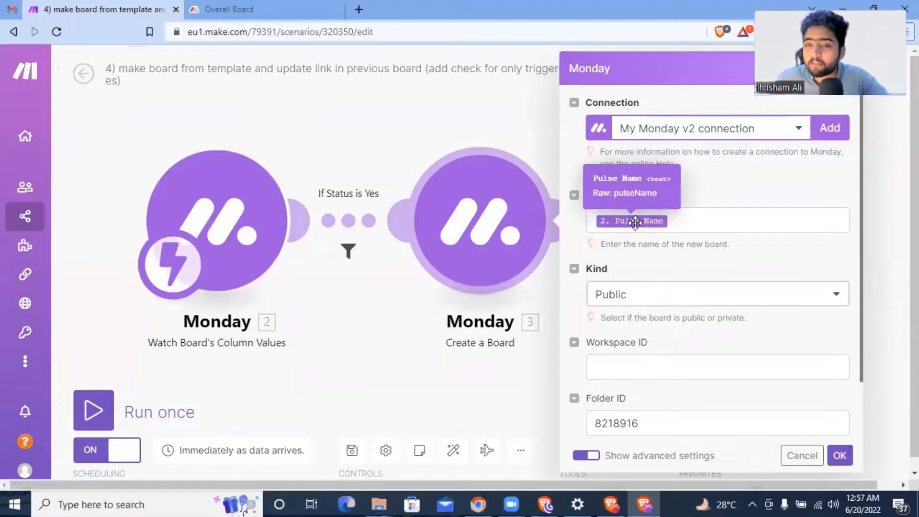
scroll(675, 323, "down", 2)
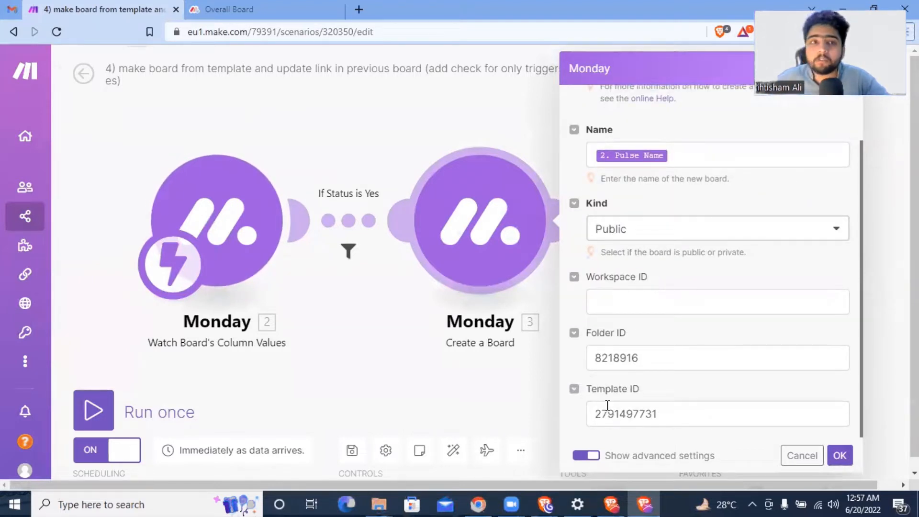
left_click(286, 10)
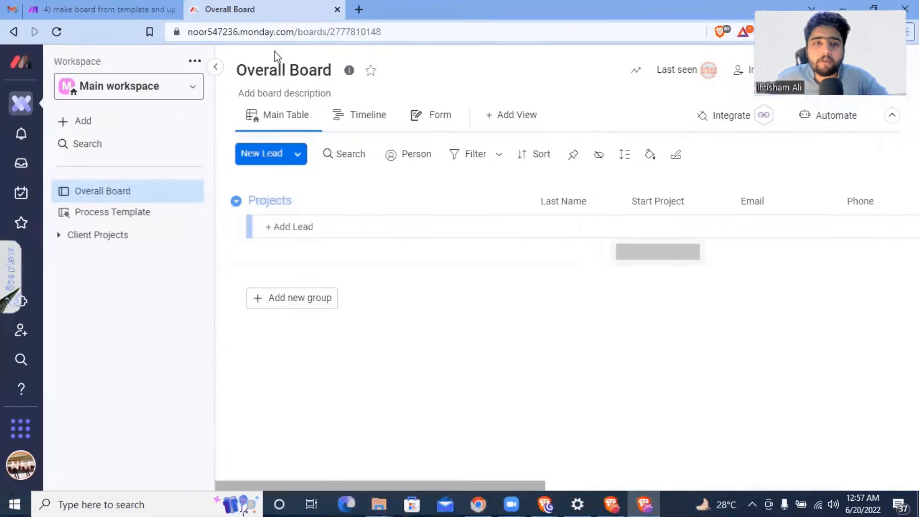
Step: Open the Process Template board with its Planning, Design, Development and Completion groups
left_click(144, 215)
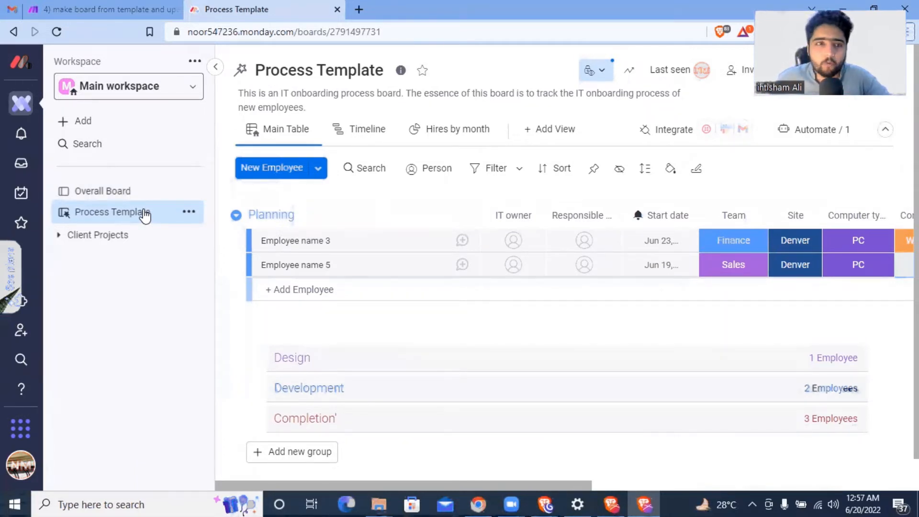
Step: Close the Create a Board settings and glance at the Overall Board before returning to Make
left_click(127, 7)
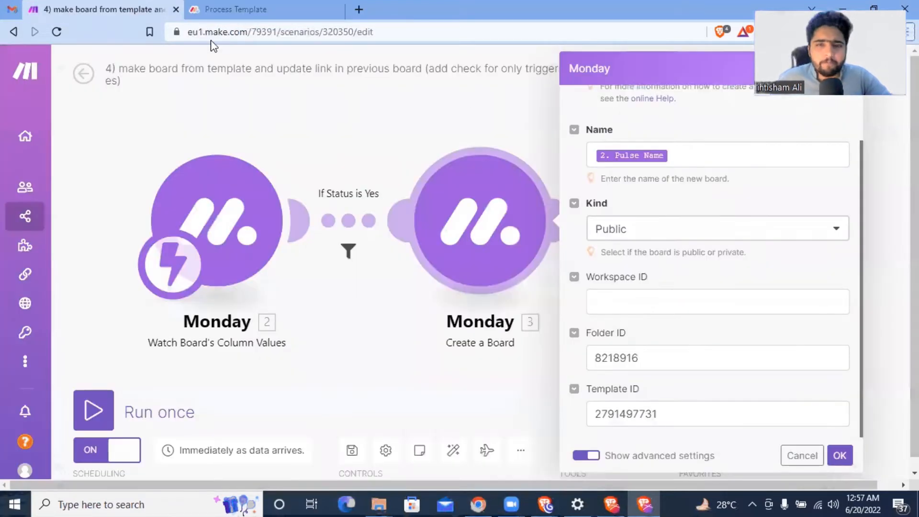
left_click(444, 96)
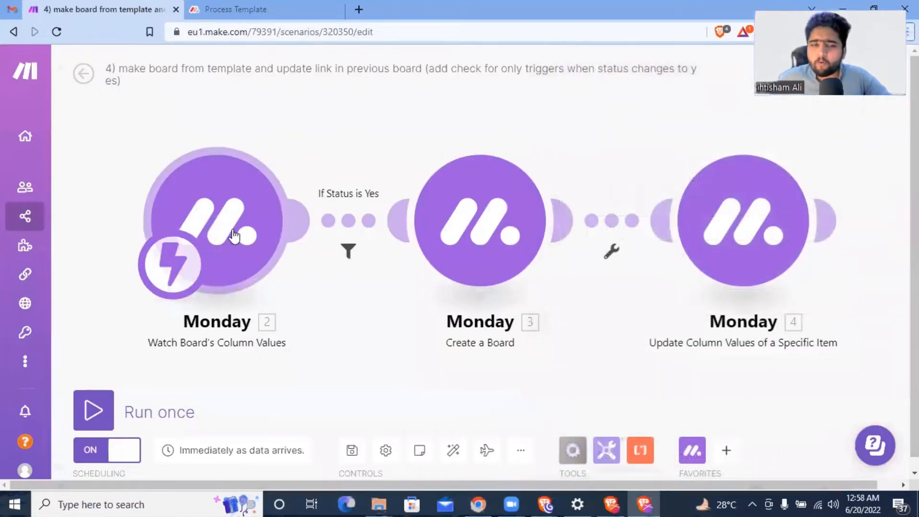
left_click(266, 9)
left_click(107, 190)
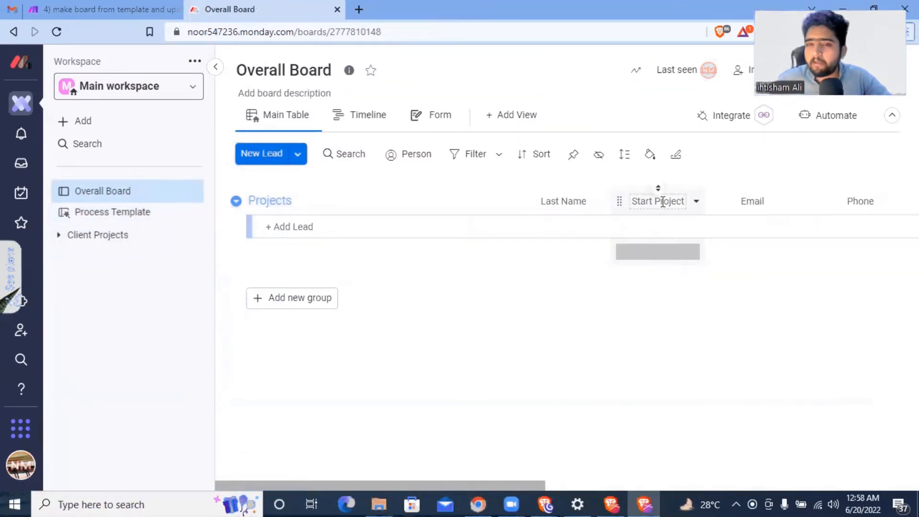
left_click(144, 9)
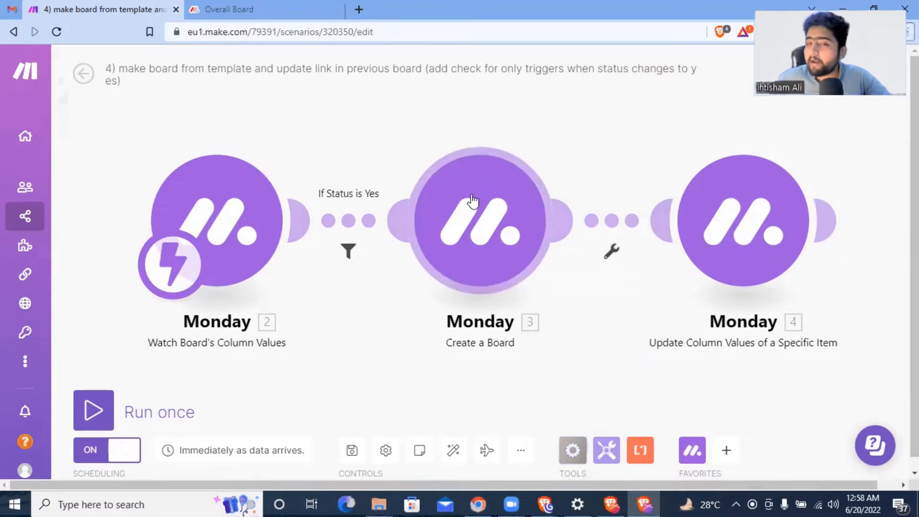
left_click(481, 218)
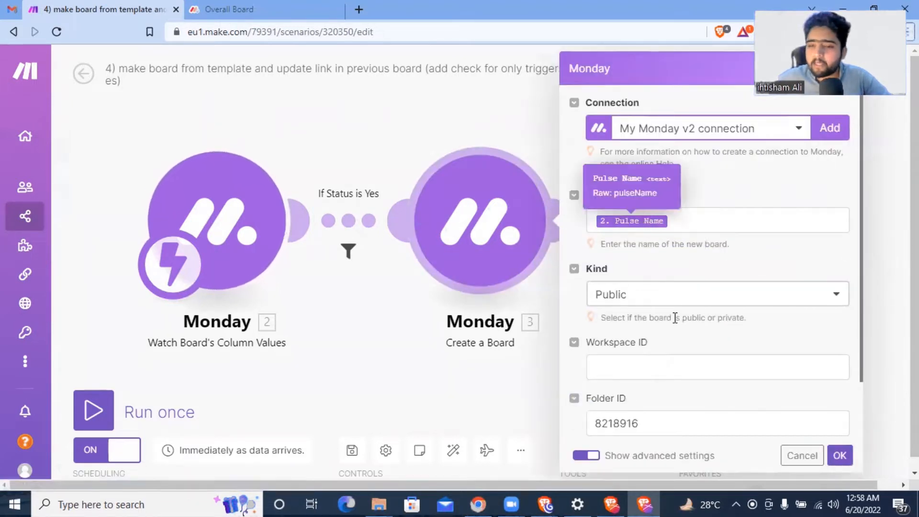
scroll(677, 344, "down", 2)
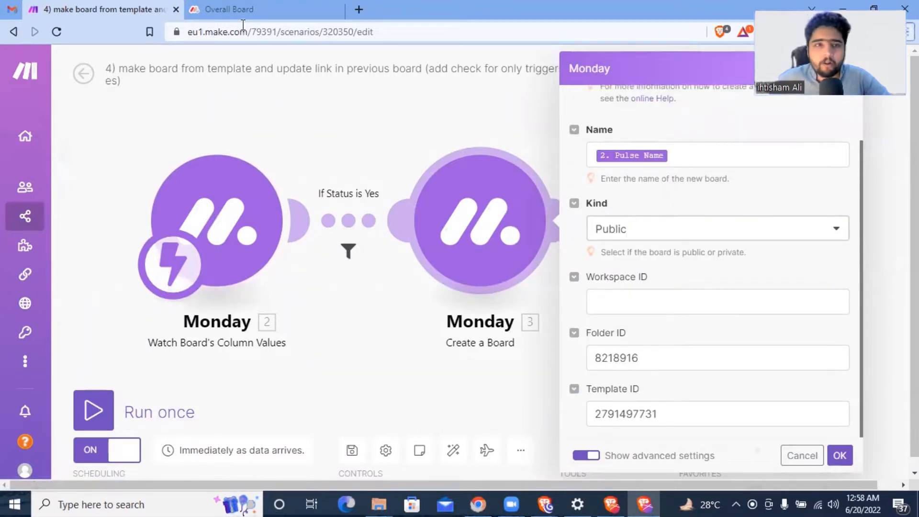
left_click(228, 9)
left_click(188, 235)
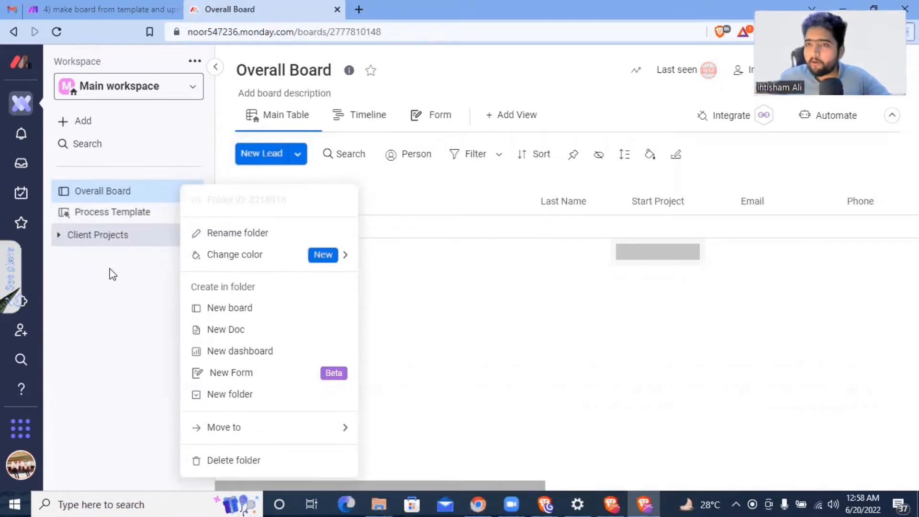
left_click(104, 310)
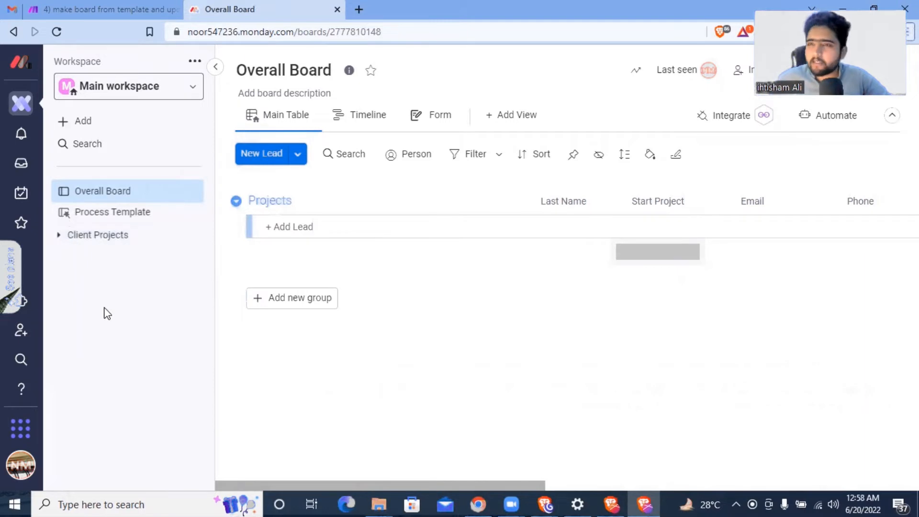
left_click(119, 9)
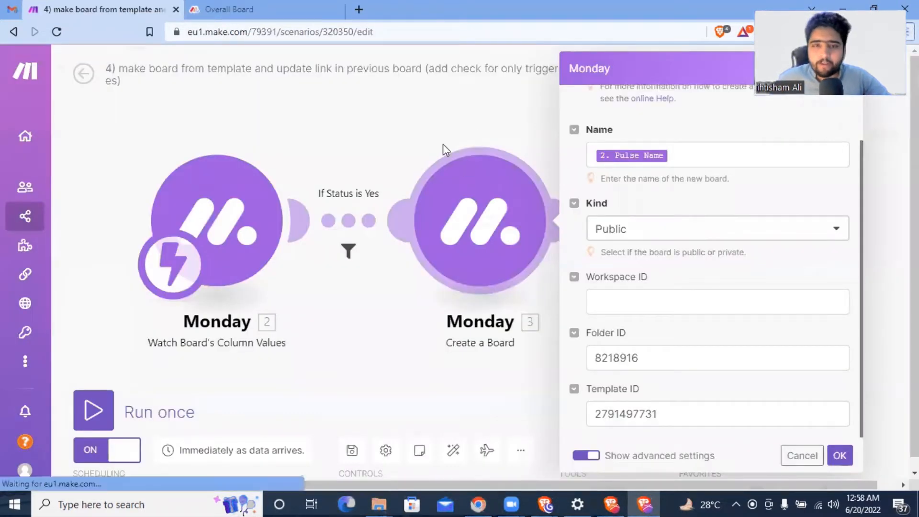
left_click(466, 139)
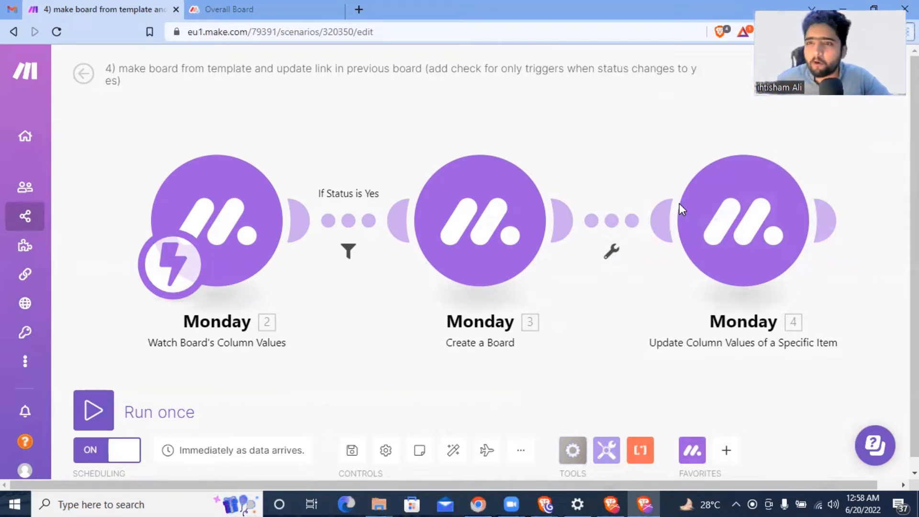
Step: Add the Ali llc lead with its last name, Budget $100 and Expense $70
left_click(268, 9)
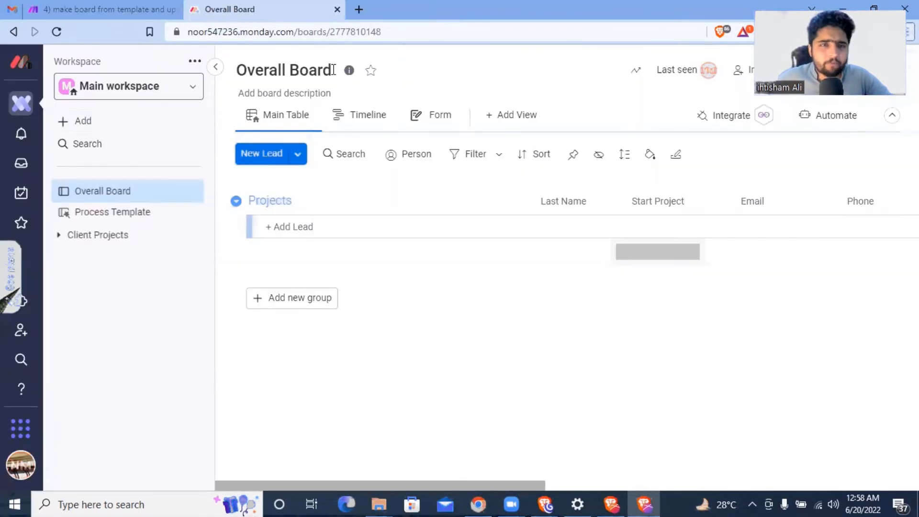
left_click(353, 218)
type("Ali llc")
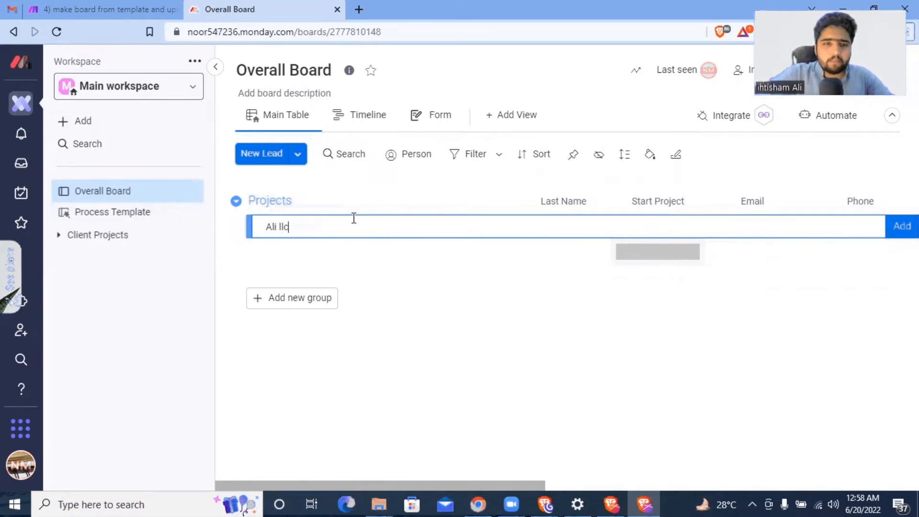
key("Return")
left_click(561, 227)
key("Return")
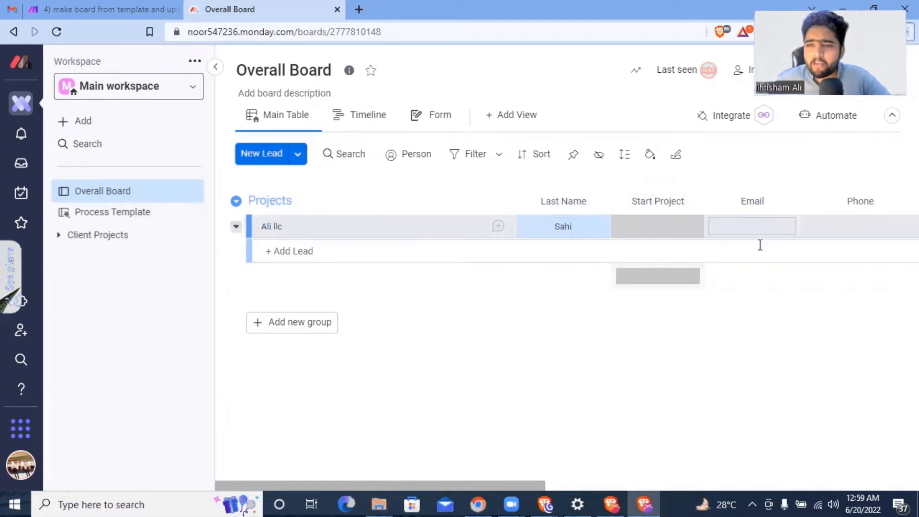
left_click_drag(522, 484, 664, 475)
left_click(653, 226)
type("100")
left_click(688, 330)
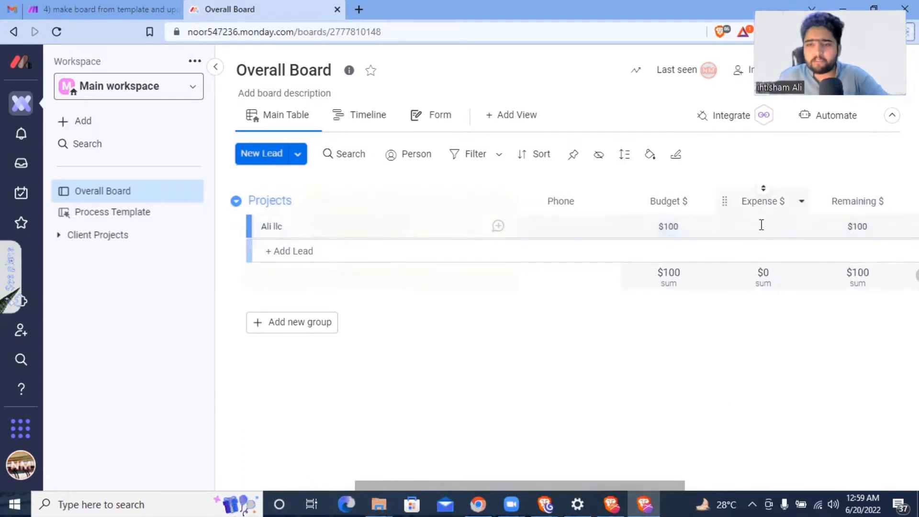
left_click(761, 225)
type("70")
left_click(797, 359)
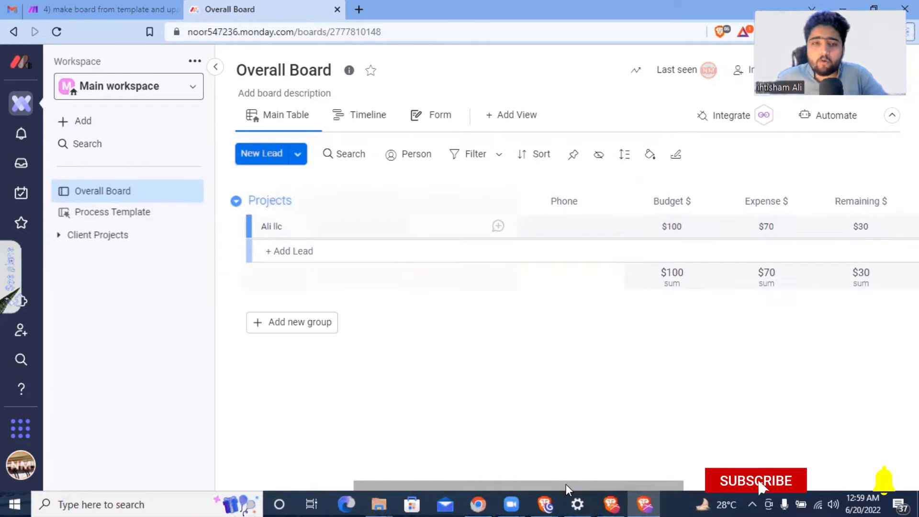
Step: Add a second lead below it with a first and last name
left_click_drag(566, 485, 295, 460)
left_click(278, 254)
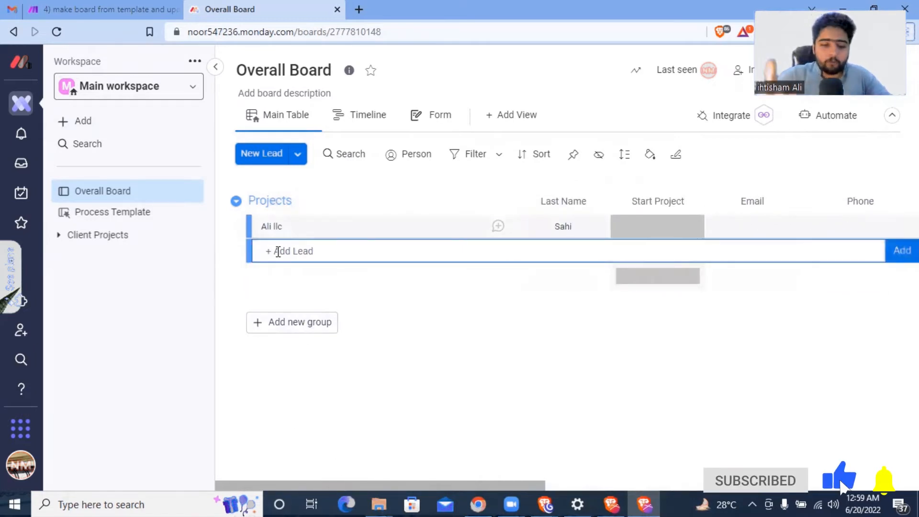
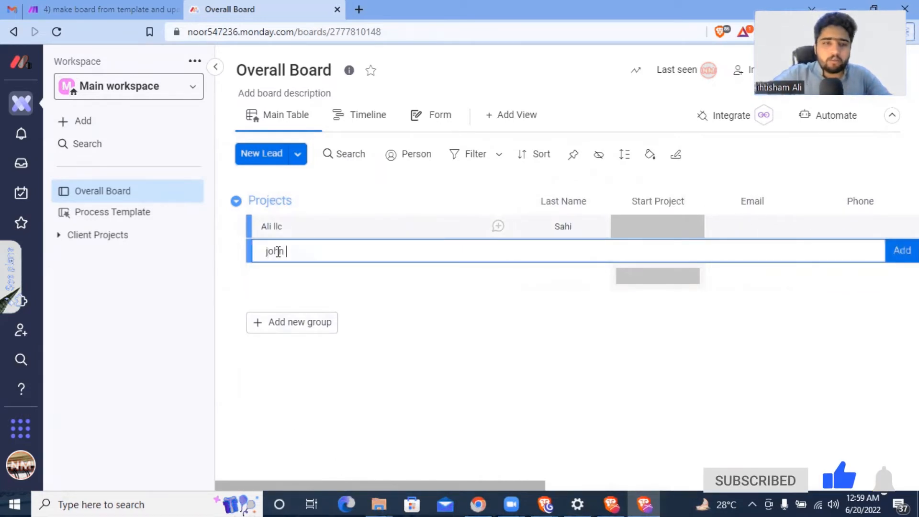
key("Return")
left_click(547, 245)
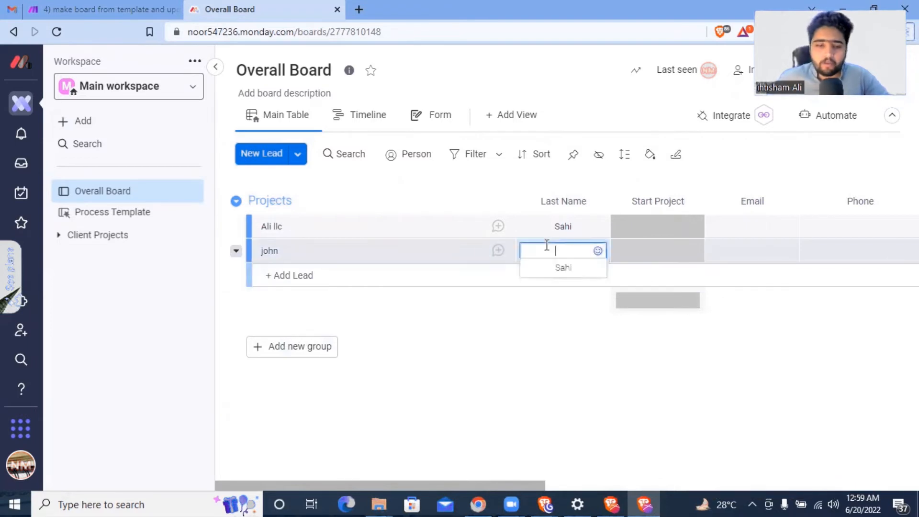
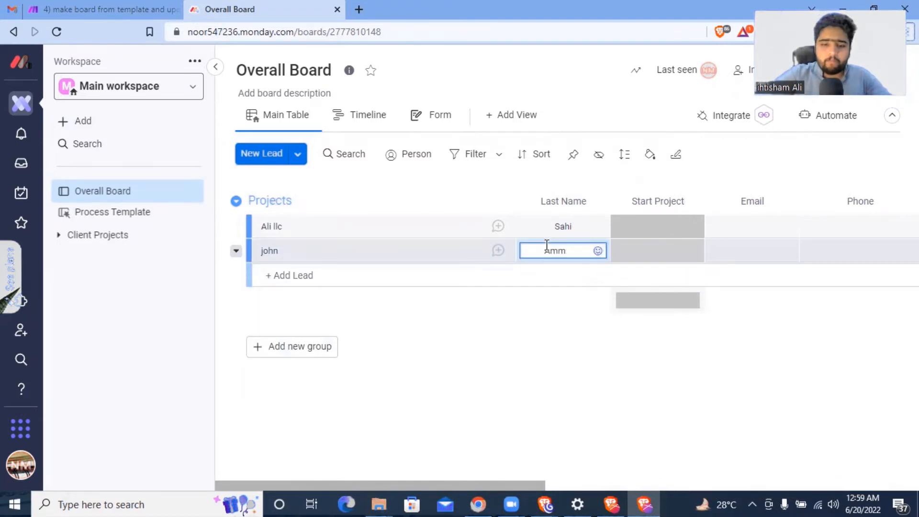
key("Return")
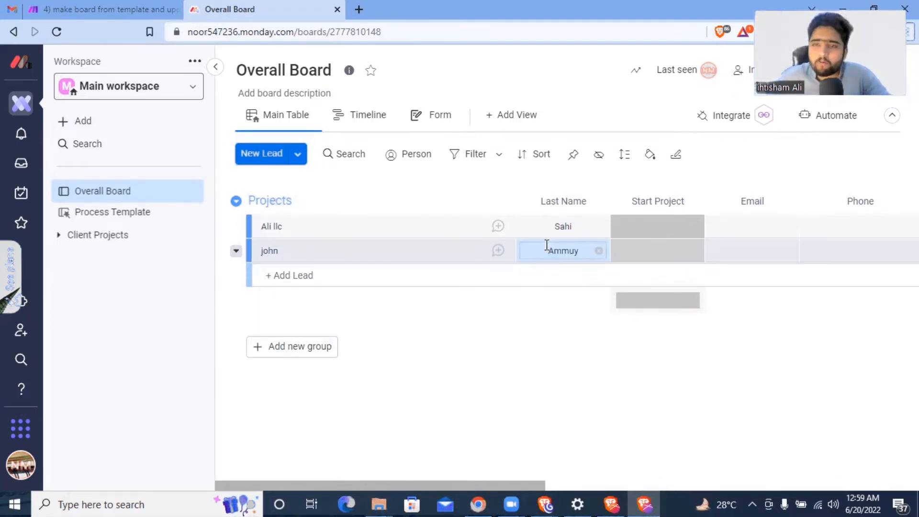
left_click(601, 365)
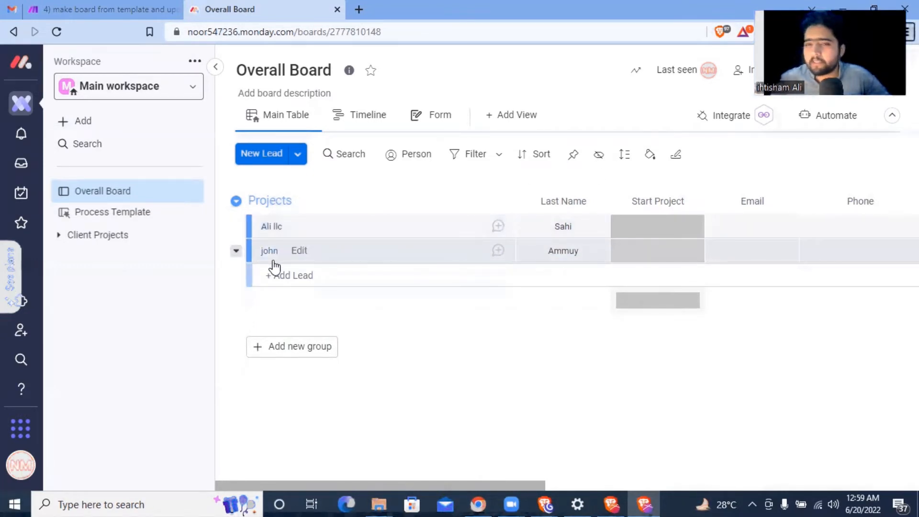
Step: Preview Ali llc's Start Project choices and check the Make scenario overview, leaving status blank
left_click(667, 232)
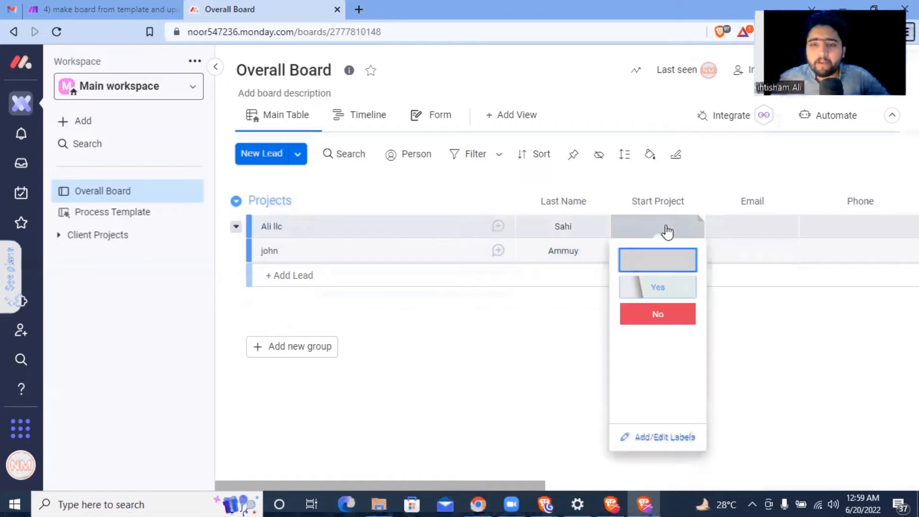
left_click(554, 328)
left_click(115, 10)
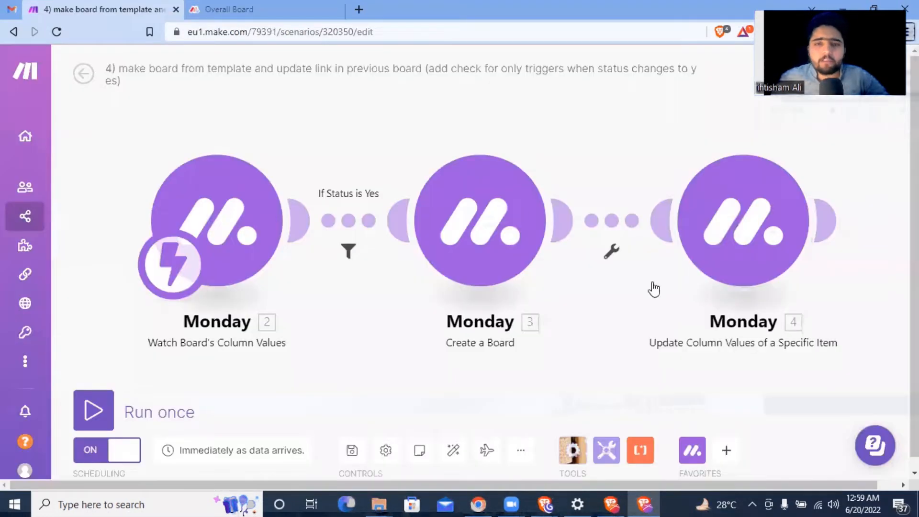
left_click(83, 73)
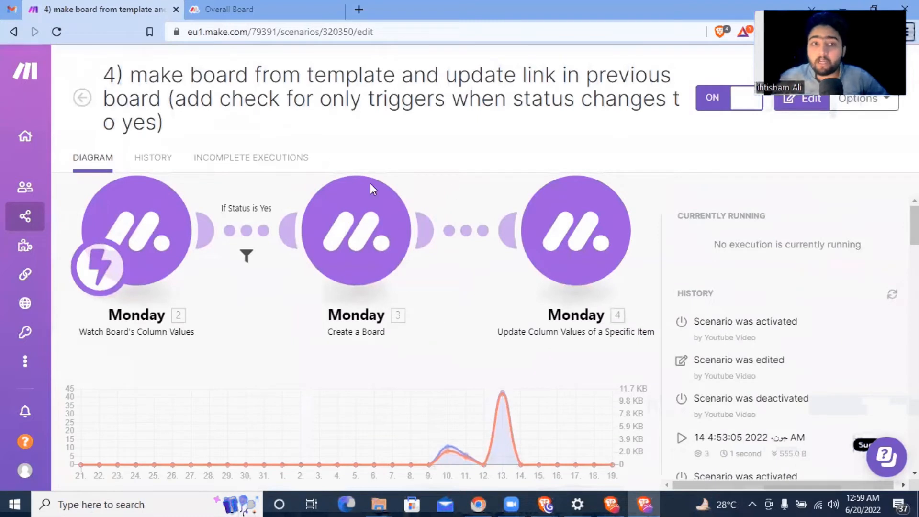
left_click(269, 10)
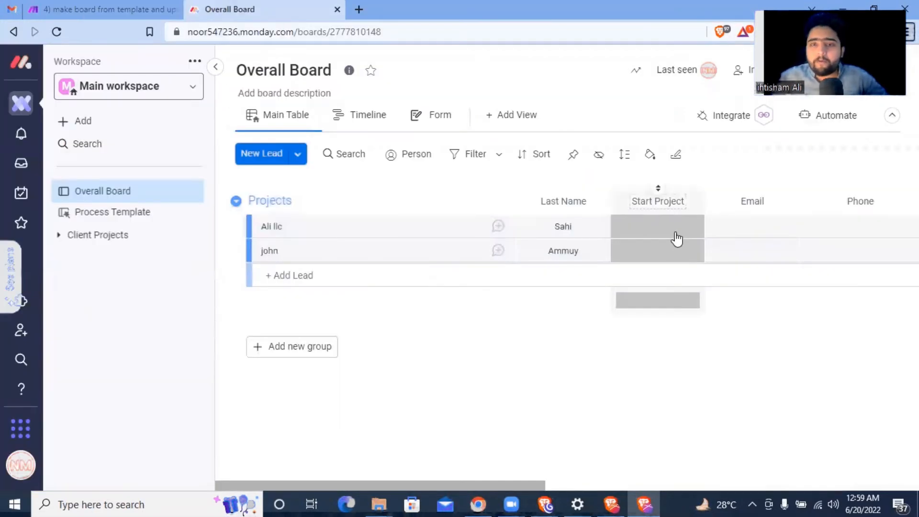
Step: Set Ali llc's Start Project to Yes, confirm its Link fills, then check the Make run
left_click(673, 229)
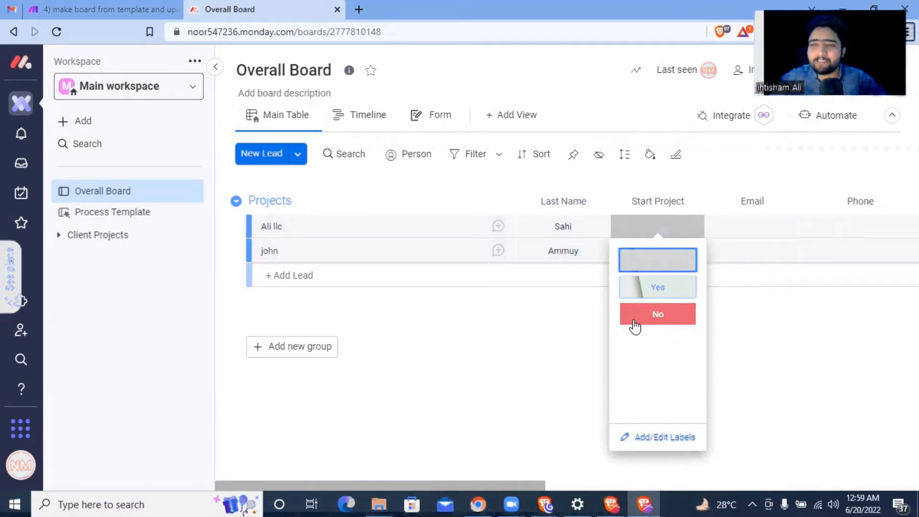
left_click(652, 287)
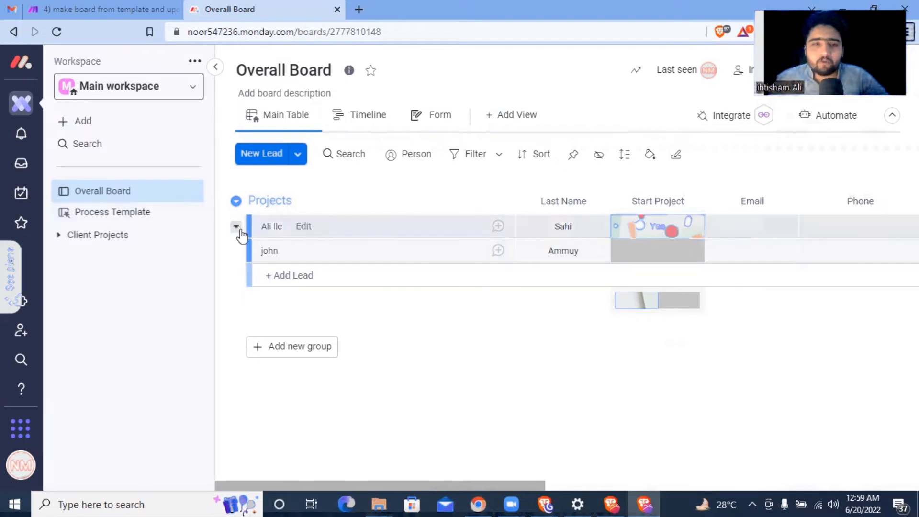
left_click_drag(461, 484, 782, 484)
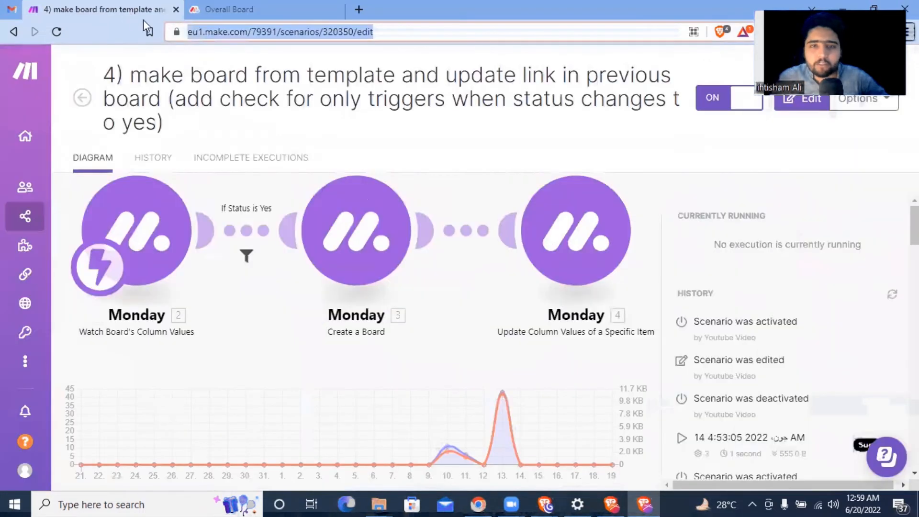
left_click(103, 9)
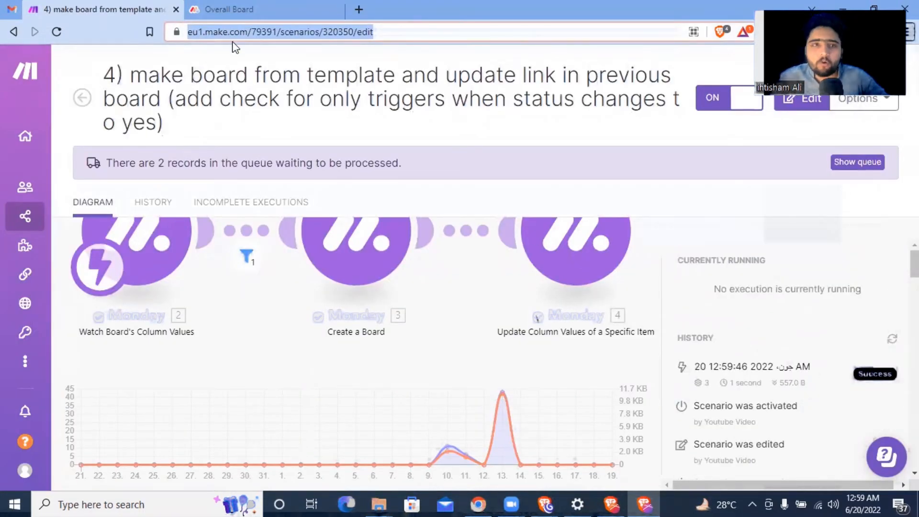
Step: Back on the Overall Board, scroll to the Link column and open Ali llc's board link
key("alt+Tab")
left_click(251, 10)
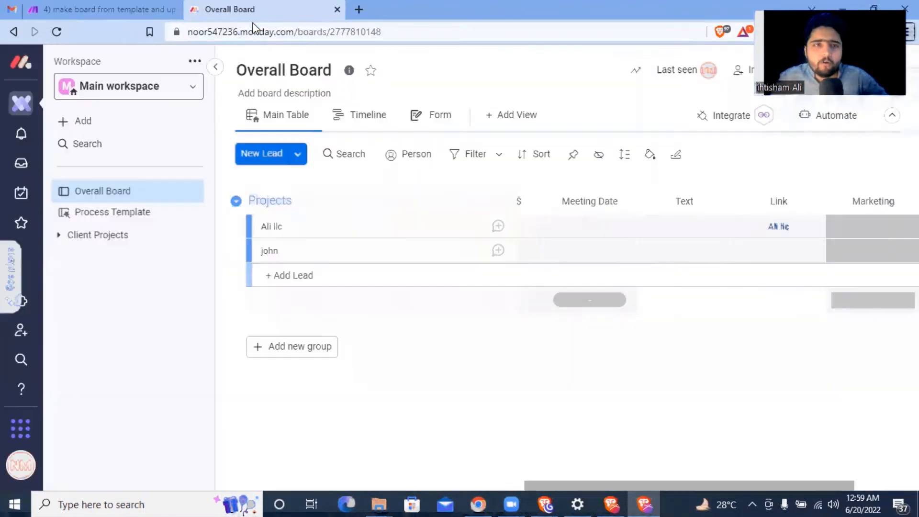
left_click_drag(596, 485, 253, 464)
left_click_drag(447, 484, 829, 483)
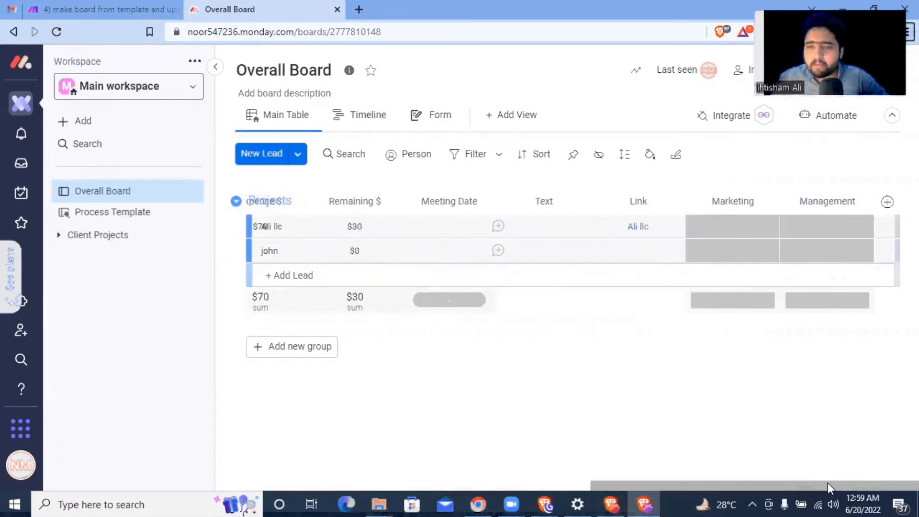
left_click(640, 228)
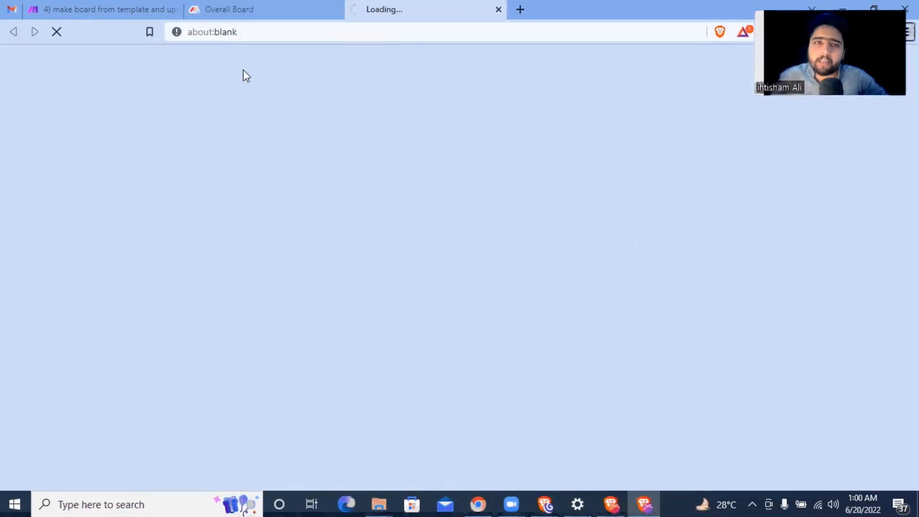
Step: Find the Ali llc board under Client Projects, close its duplicate tab, and go back to Overall Board
left_click(284, 15)
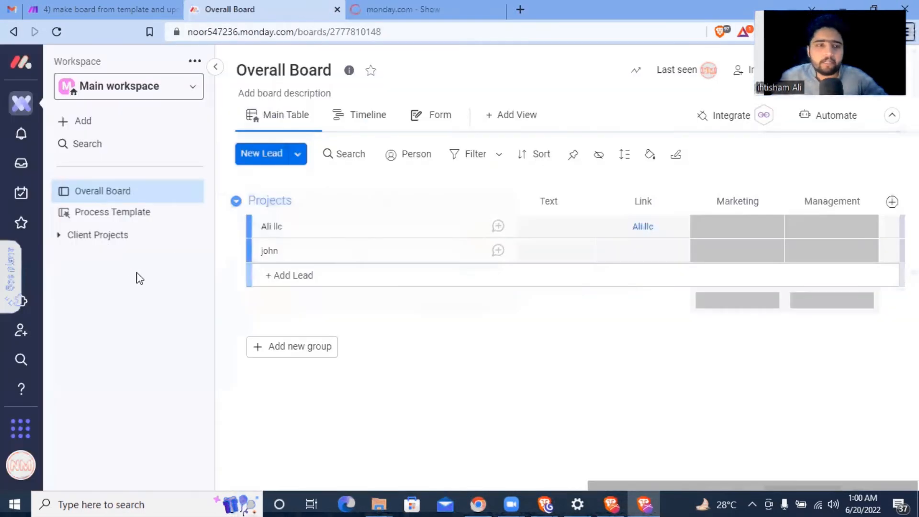
left_click(67, 234)
left_click(109, 261)
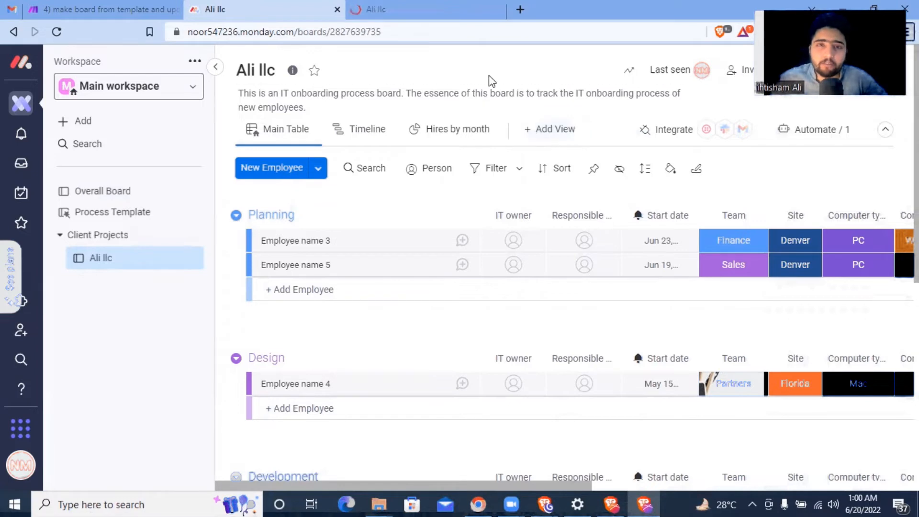
left_click(384, 5)
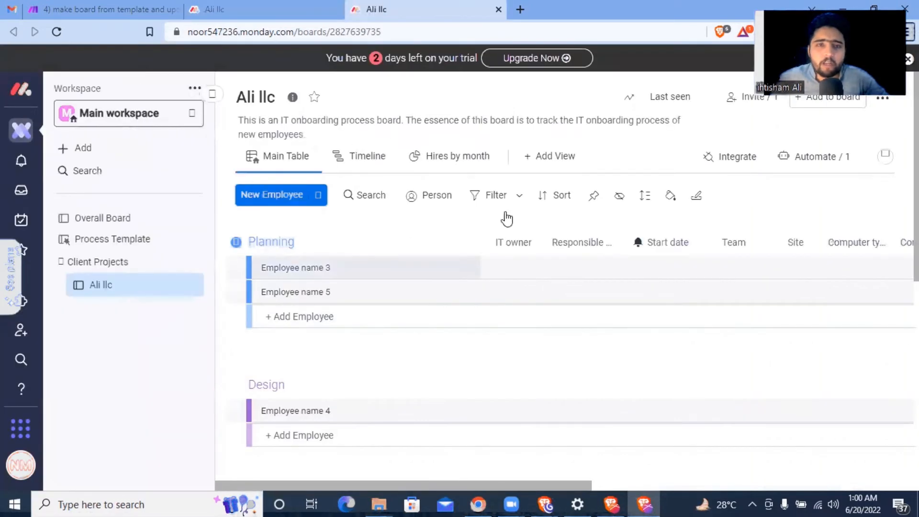
left_click(238, 6)
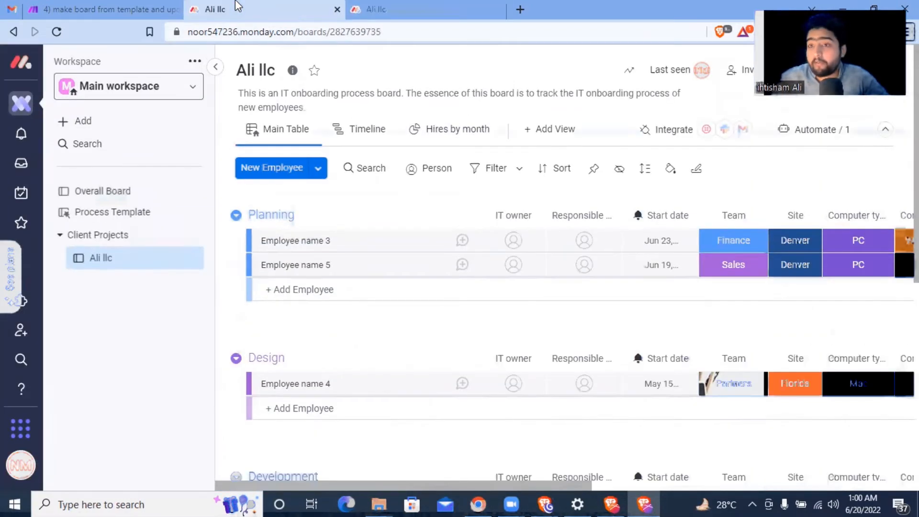
left_click(496, 10)
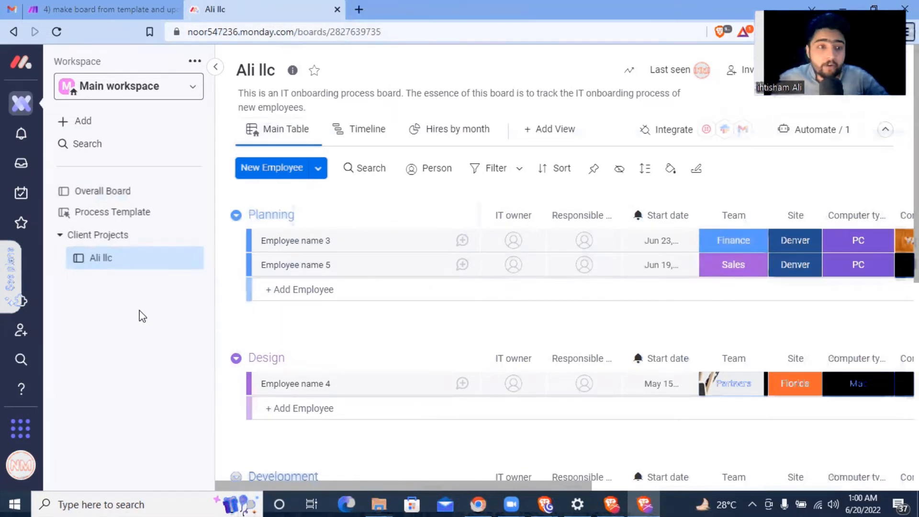
left_click(99, 193)
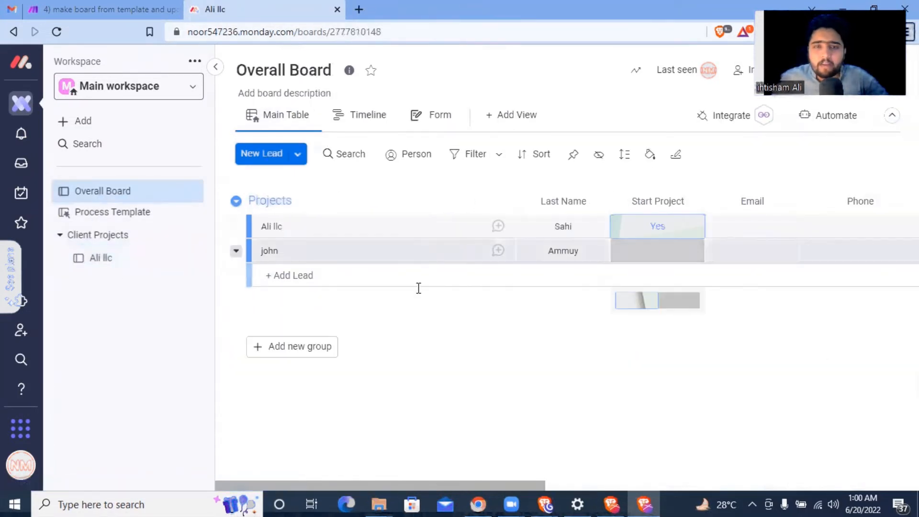
Step: Set the second lead's Start Project status to No on the Overall Board
left_click(663, 253)
left_click(656, 335)
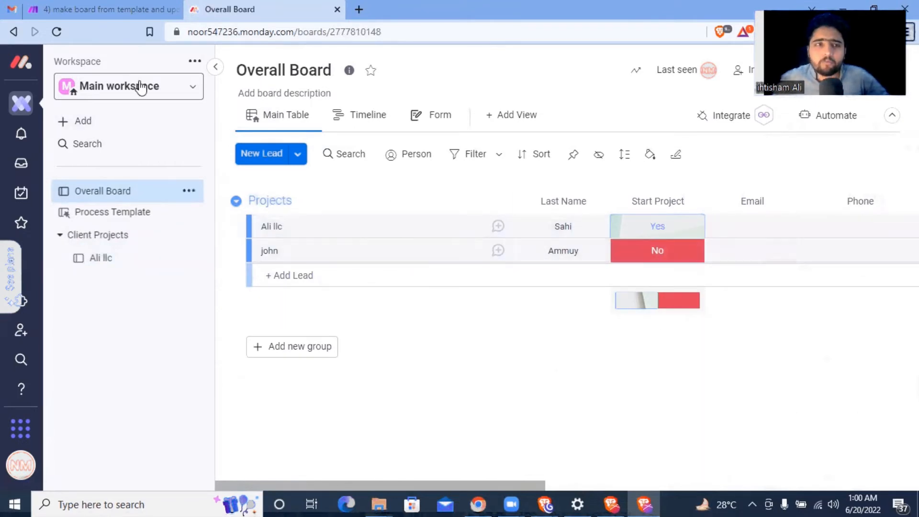
left_click(133, 6)
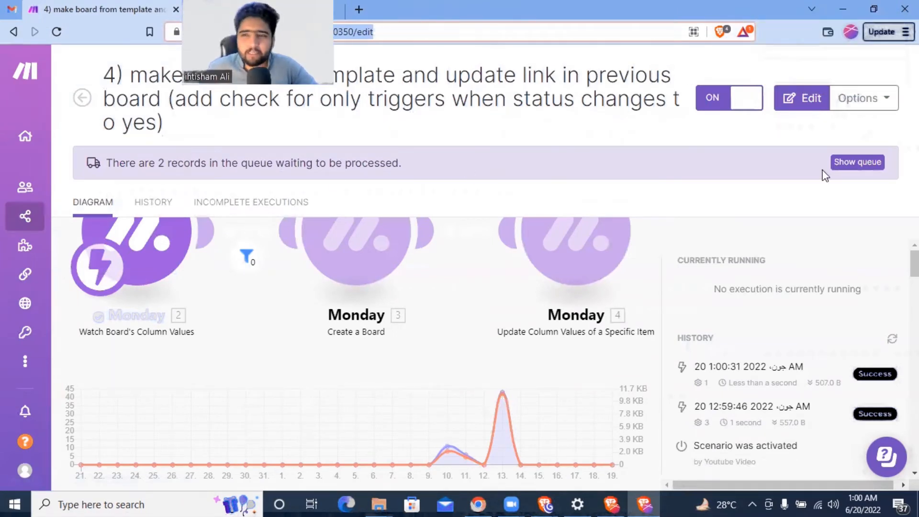
Step: Delete both waiting records from the webhook queue
left_click(867, 169)
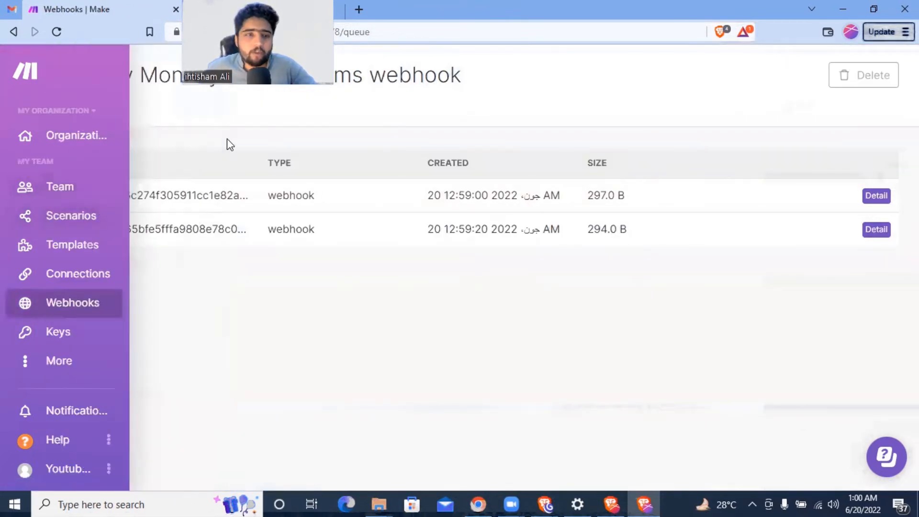
left_click(86, 162)
left_click(847, 75)
left_click(850, 75)
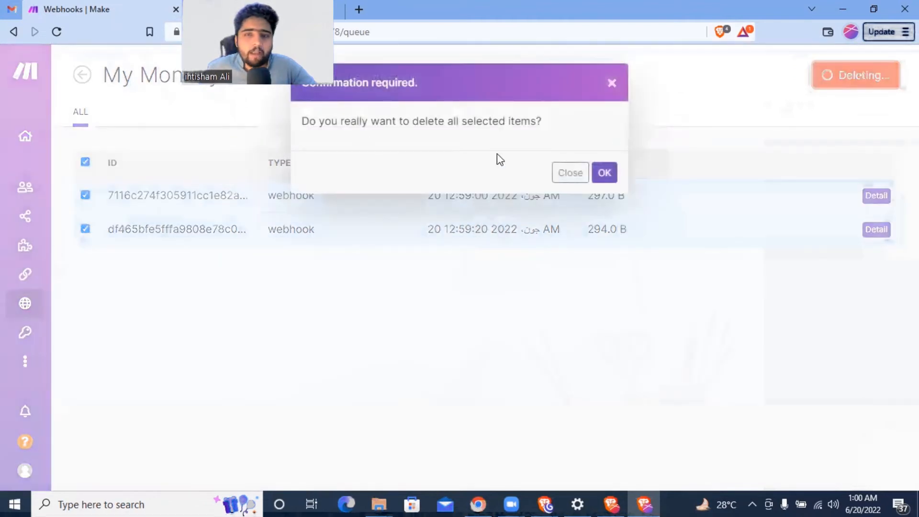
left_click(604, 172)
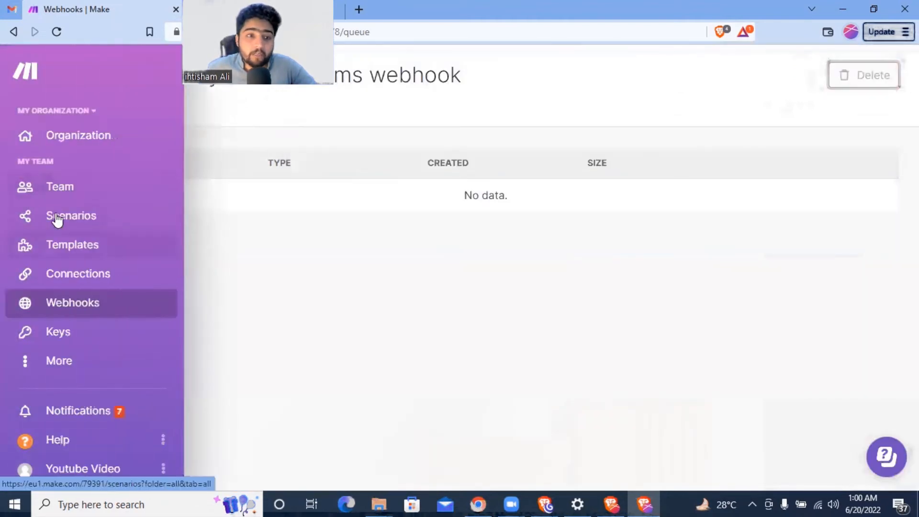
Step: Reopen scenario 4, which builds boards from the template, from the Scenarios list
left_click(54, 220)
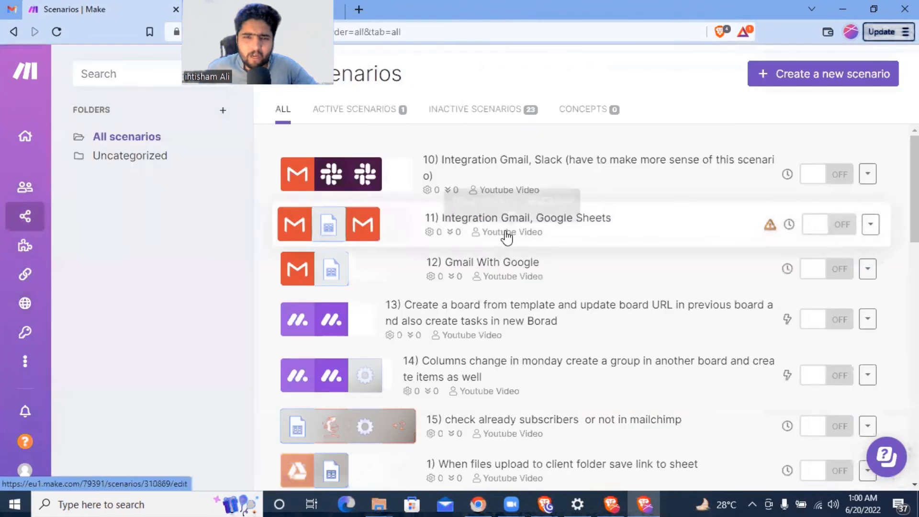
scroll(507, 235, "down", 7)
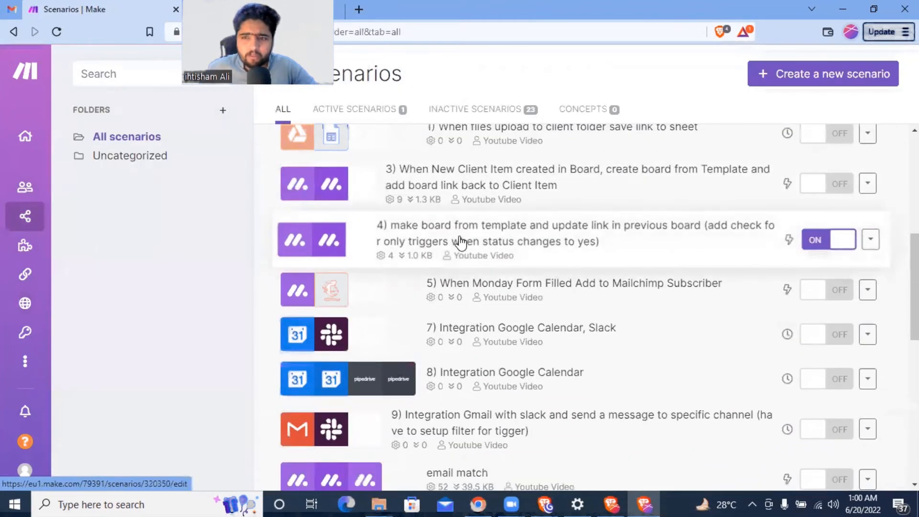
left_click(460, 241)
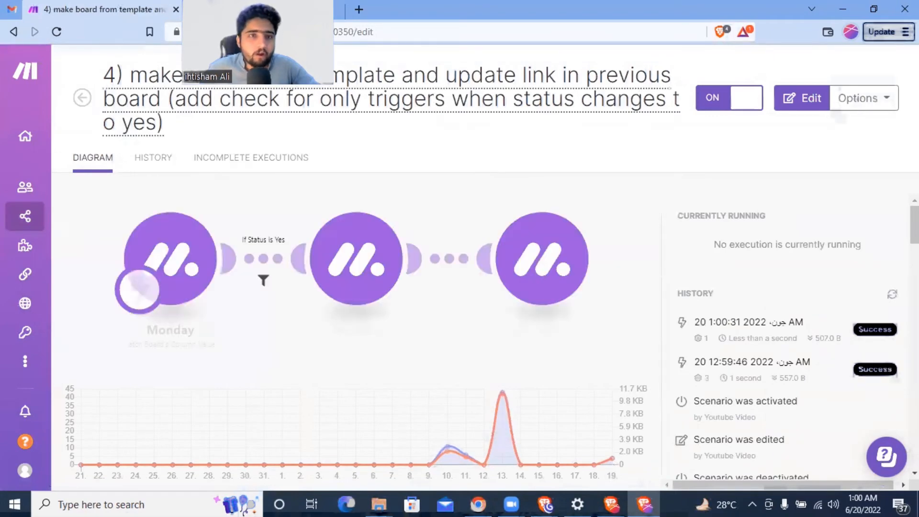
Step: Set the second lead's Start Project status to Yes on the monday.com board
left_click(250, 7)
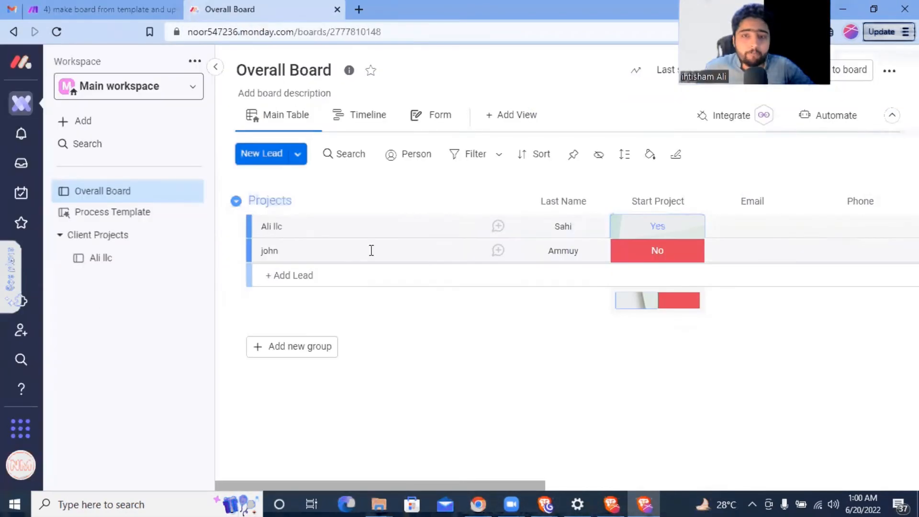
left_click(631, 255)
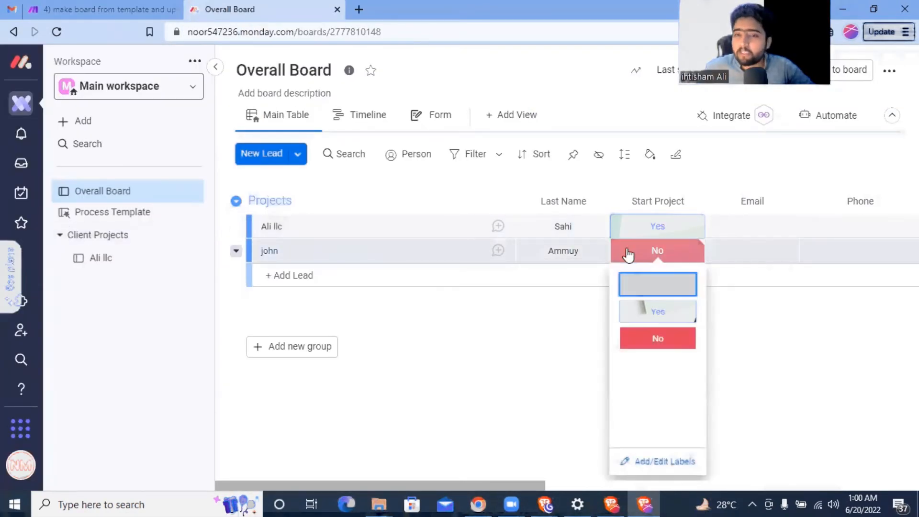
left_click(649, 317)
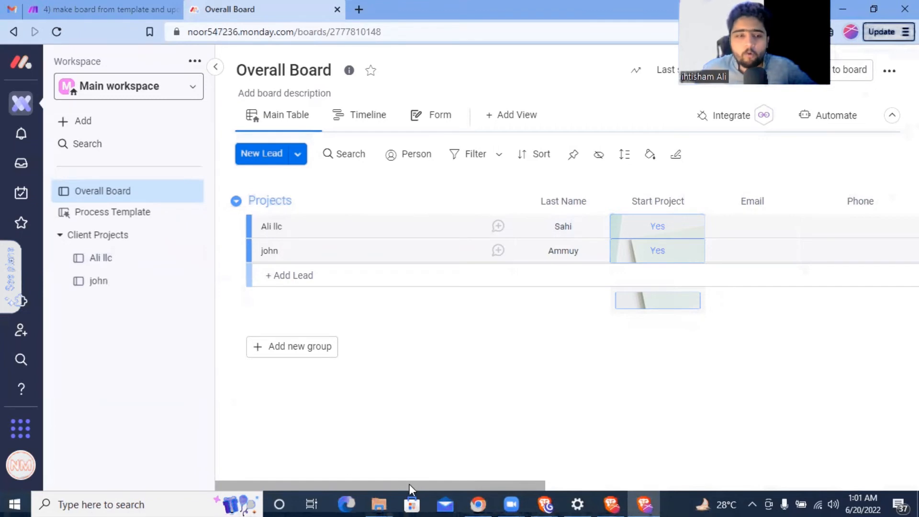
Step: Inspect the new lead board, then reload the Overall Board to reveal its link in the Link column
left_click(98, 283)
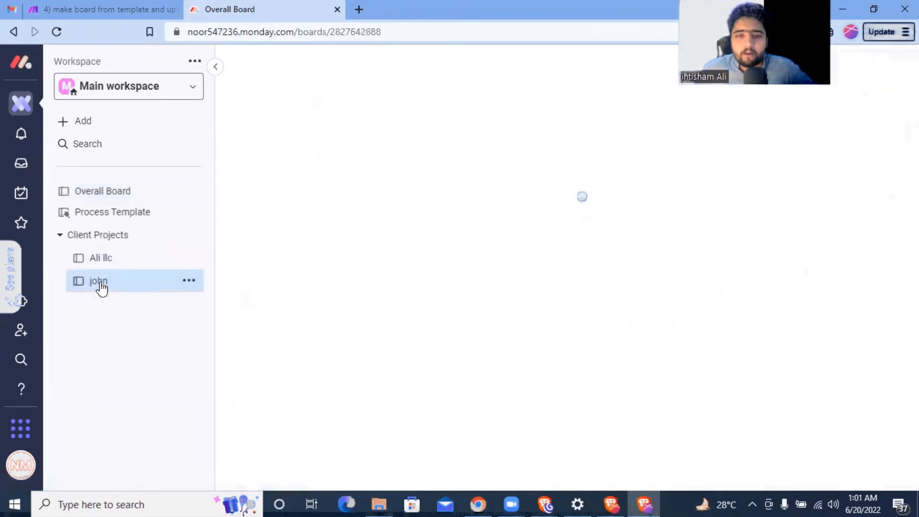
left_click(123, 191)
left_click_drag(415, 486, 771, 481)
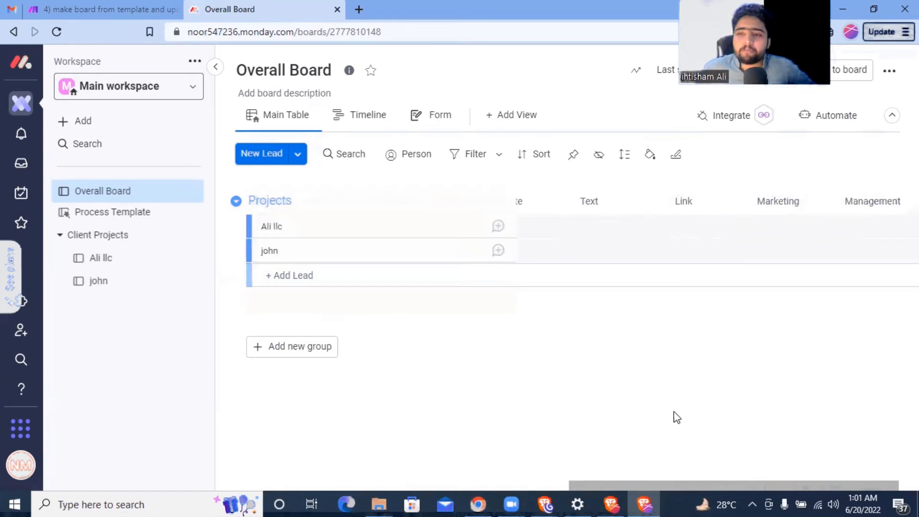
left_click_drag(654, 483, 656, 453)
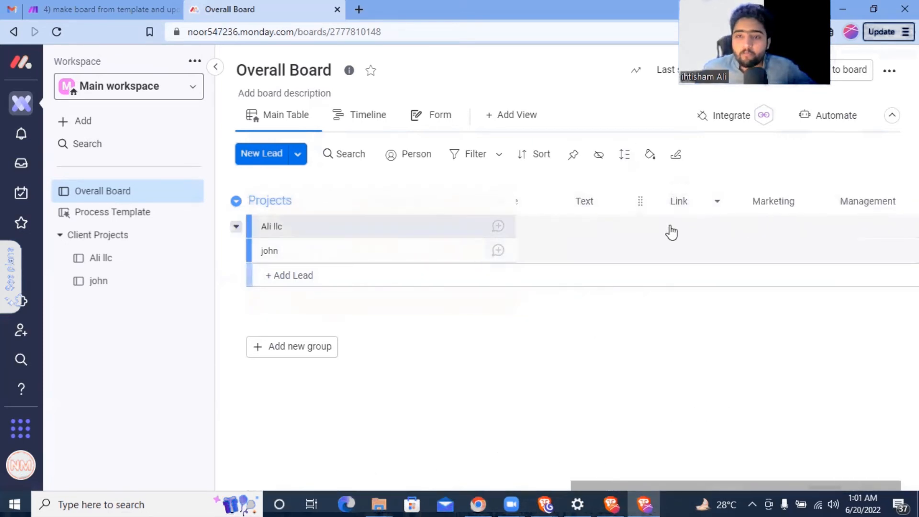
left_click(57, 31)
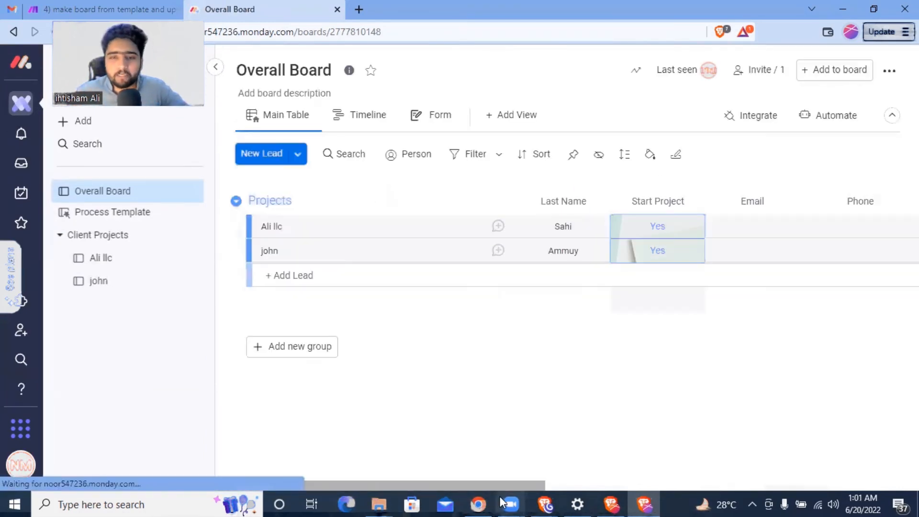
left_click_drag(438, 487, 784, 486)
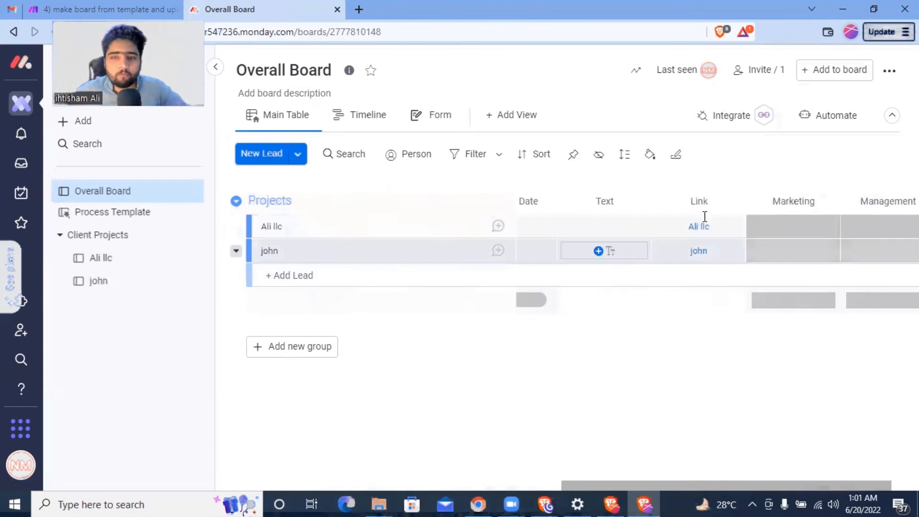